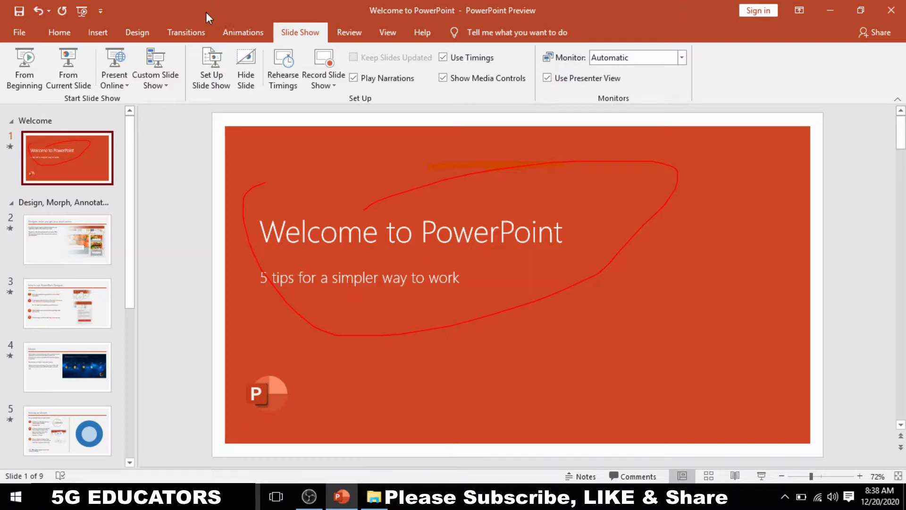
Replace on-click advance with an automatic 00:03.00 advance and apply it to all slides
click(191, 28)
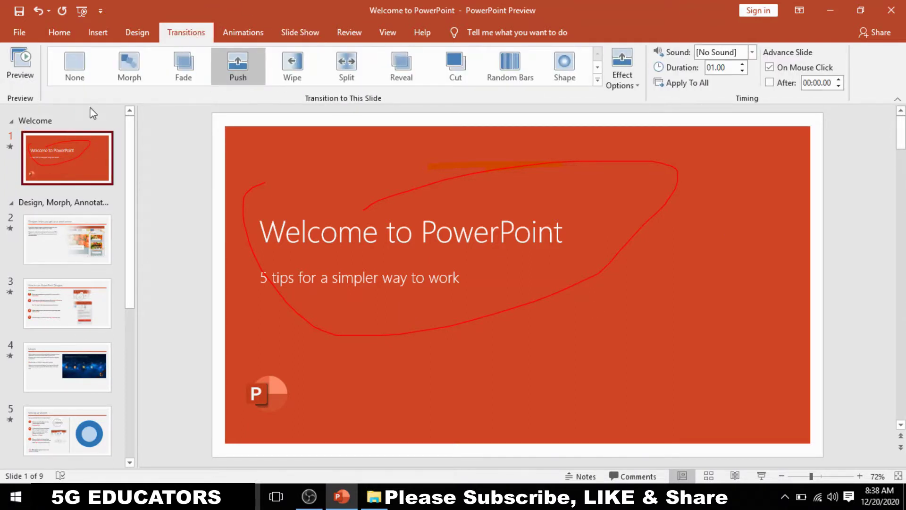
click(669, 85)
click(770, 83)
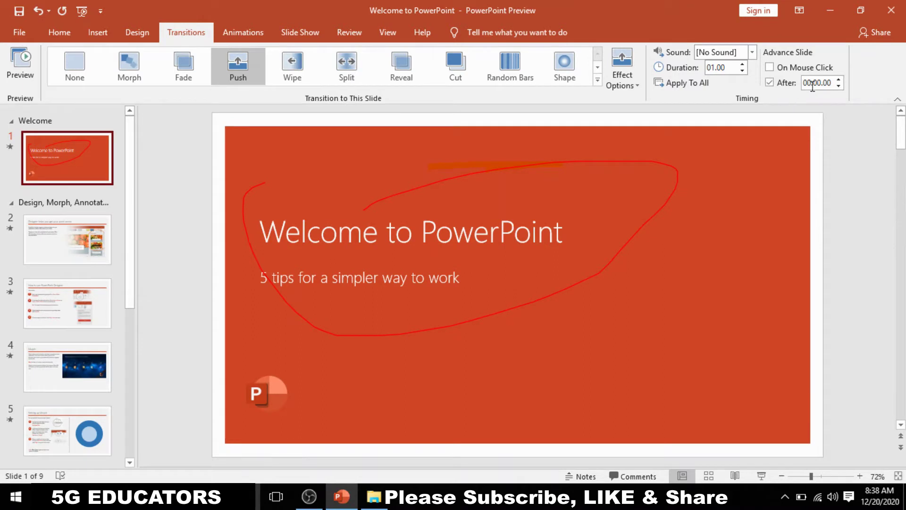
click(839, 79)
click(838, 79)
click(839, 80)
click(844, 129)
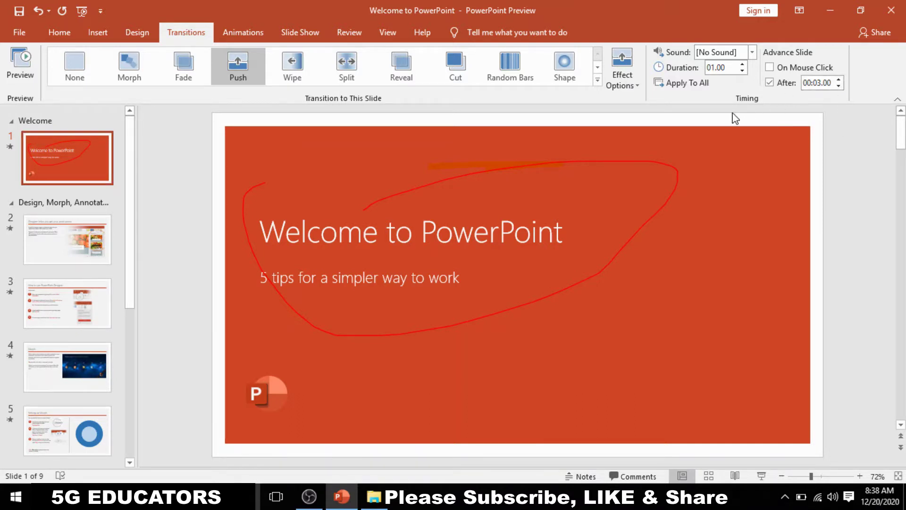
click(698, 88)
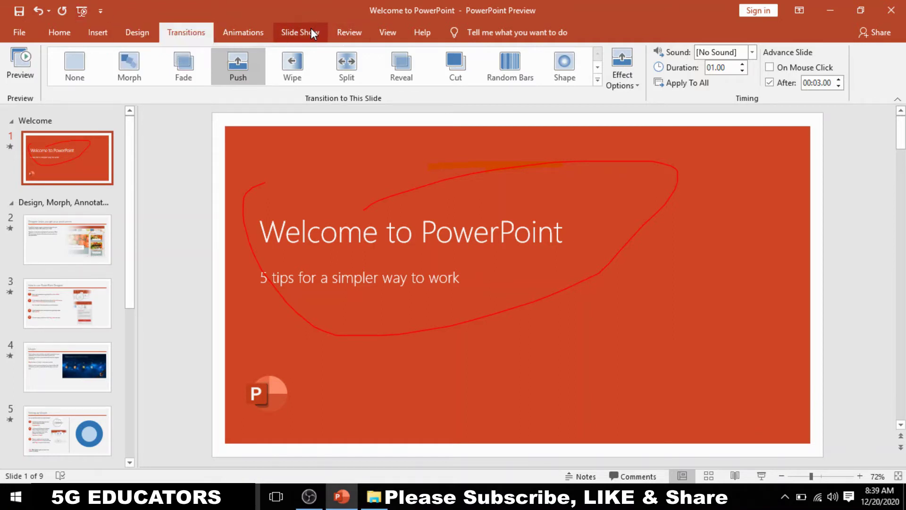
Play the slide show from the beginning through the Designer slide, then end it
click(293, 32)
click(26, 70)
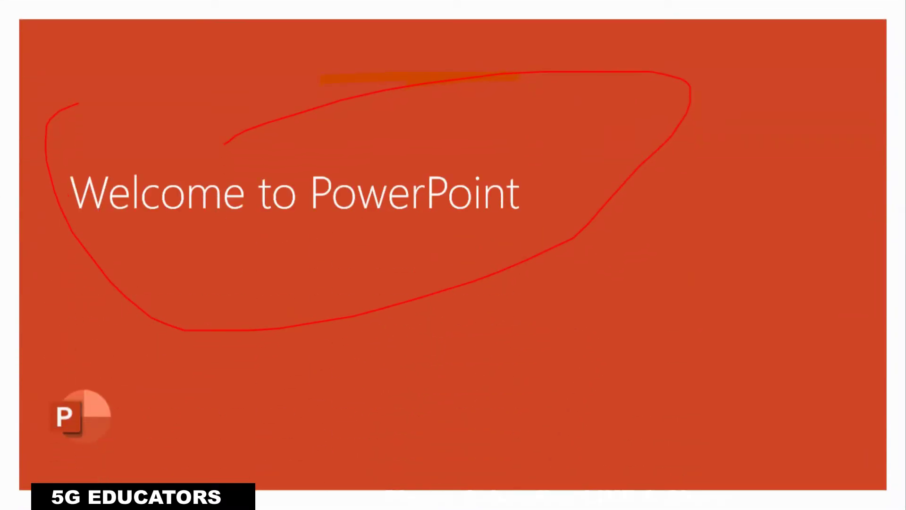
key(Right)
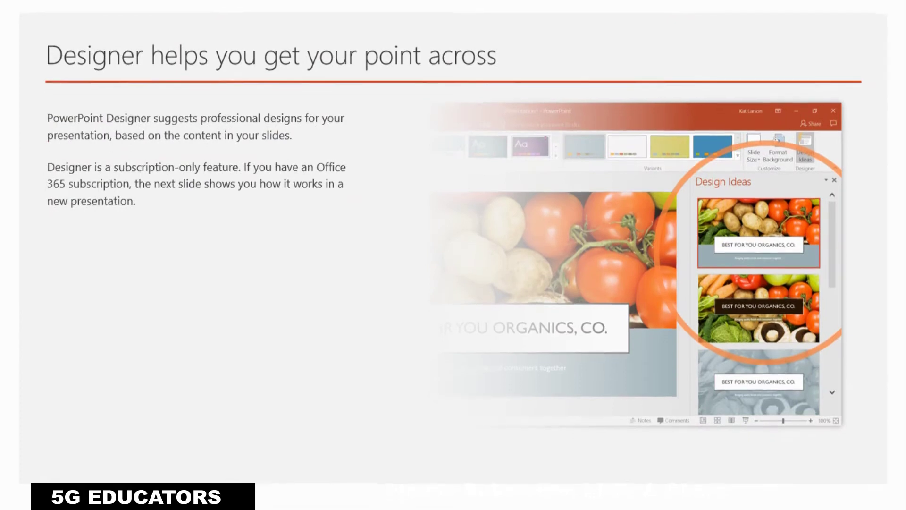
key(Right)
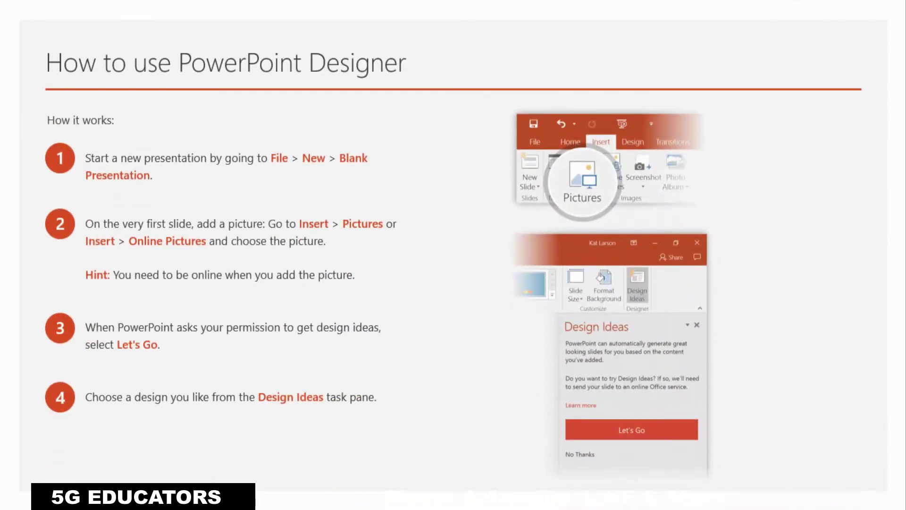
key(Escape)
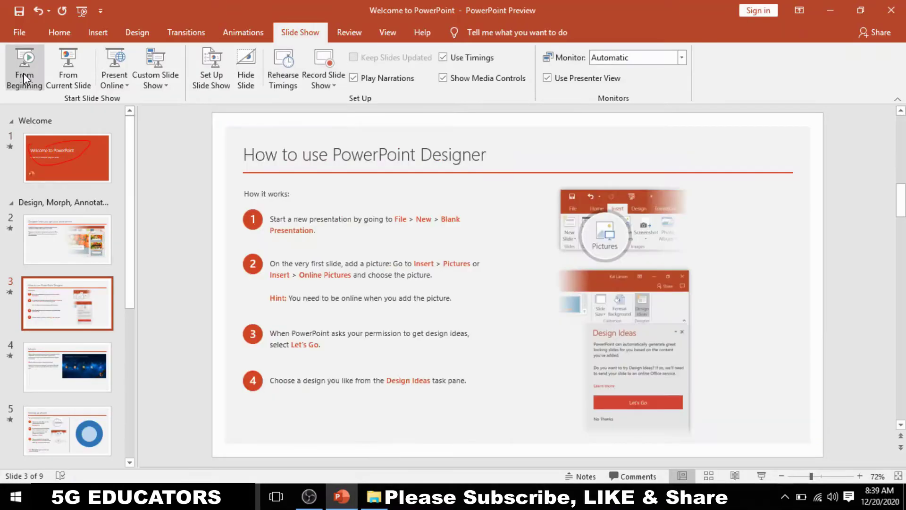
Select slide 1 and briefly open and close the File start page
click(81, 133)
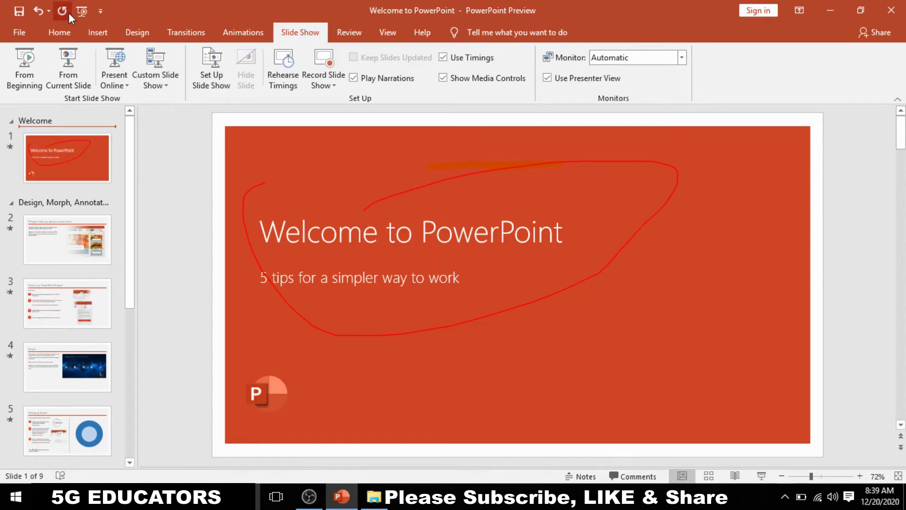
click(23, 33)
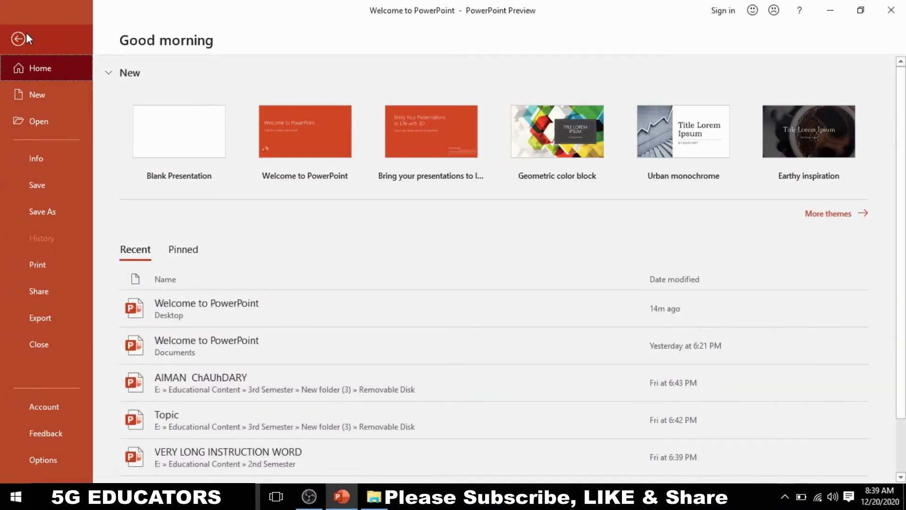
click(26, 38)
click(29, 34)
click(27, 41)
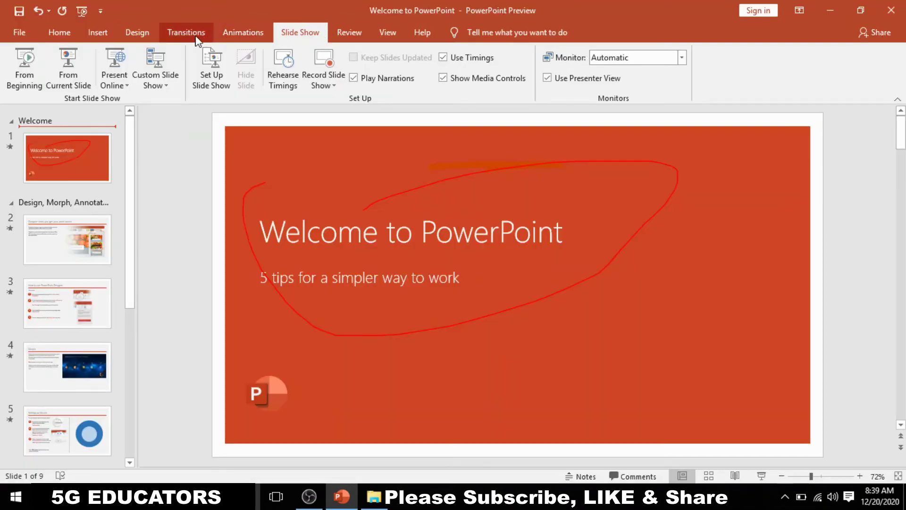
Check the slide title's animation, deselect it, and bring up the File start page
click(240, 41)
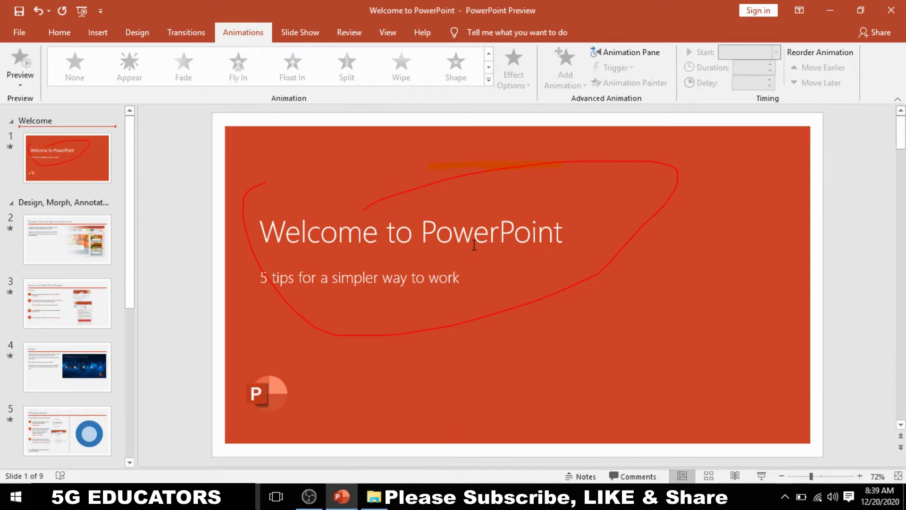
click(473, 244)
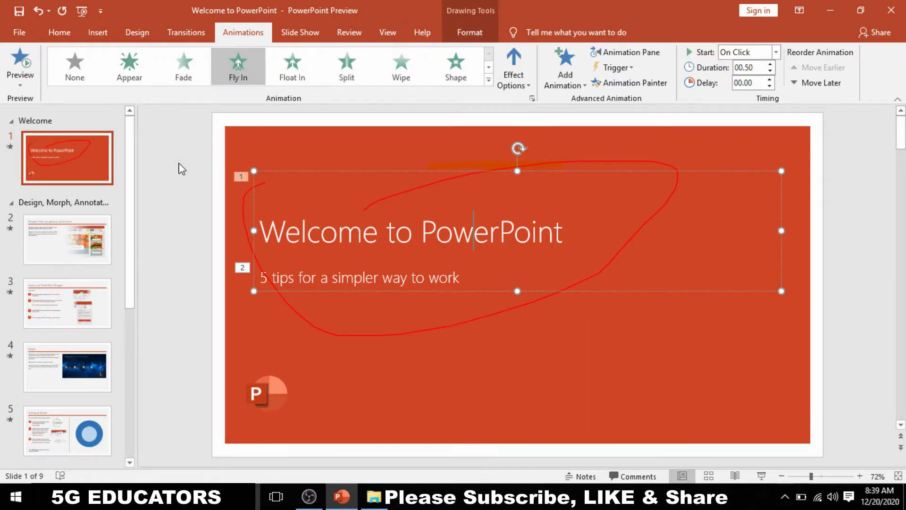
key(Escape)
click(58, 37)
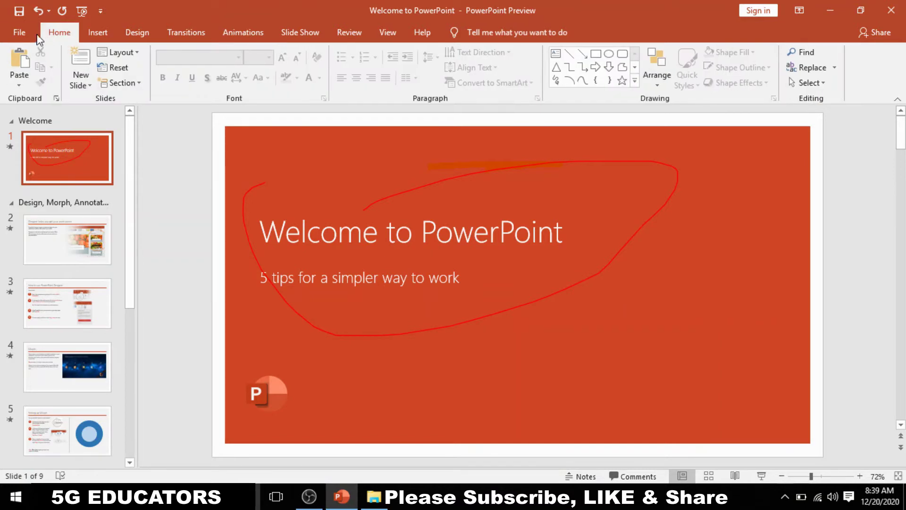
click(21, 33)
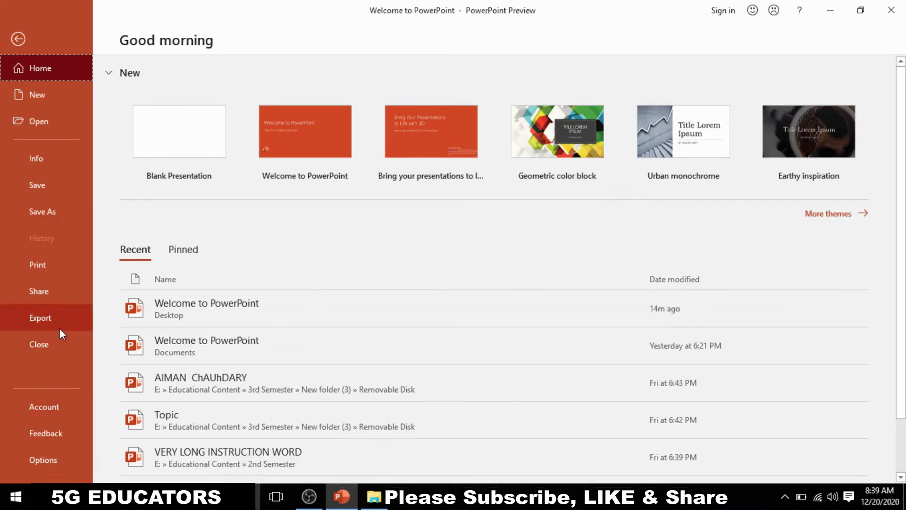
Set up a video export at HD (720p) with 03.00 seconds per slide
click(61, 331)
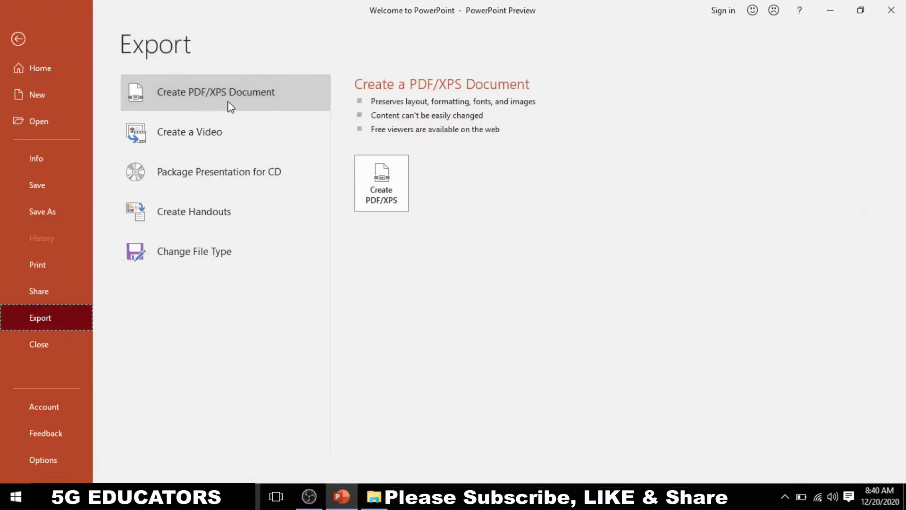
click(214, 147)
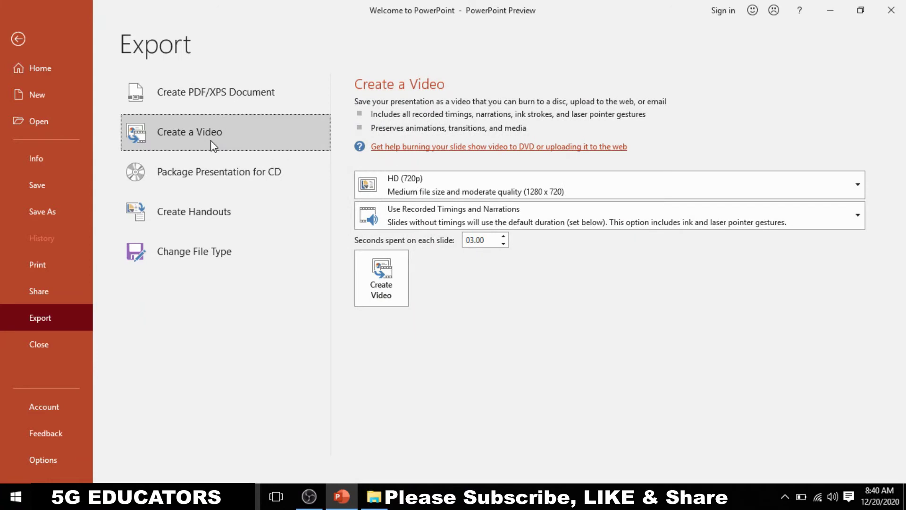
click(850, 186)
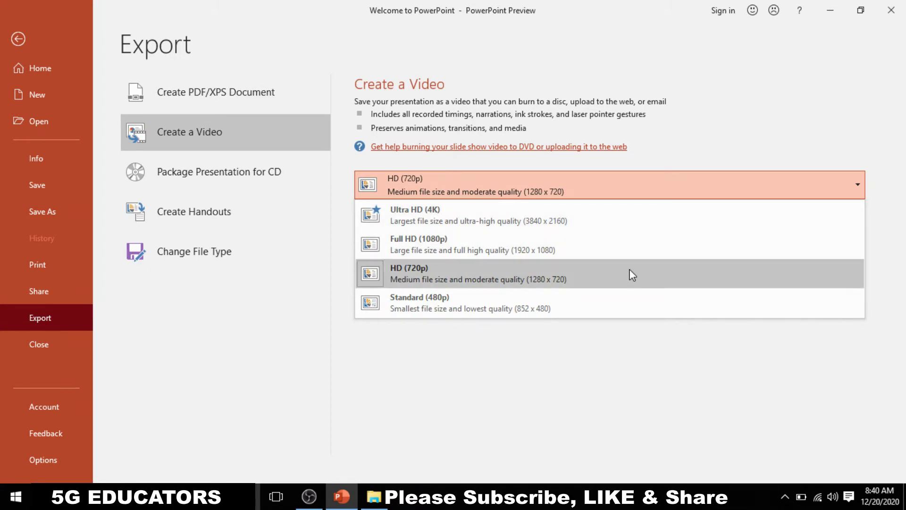
click(607, 278)
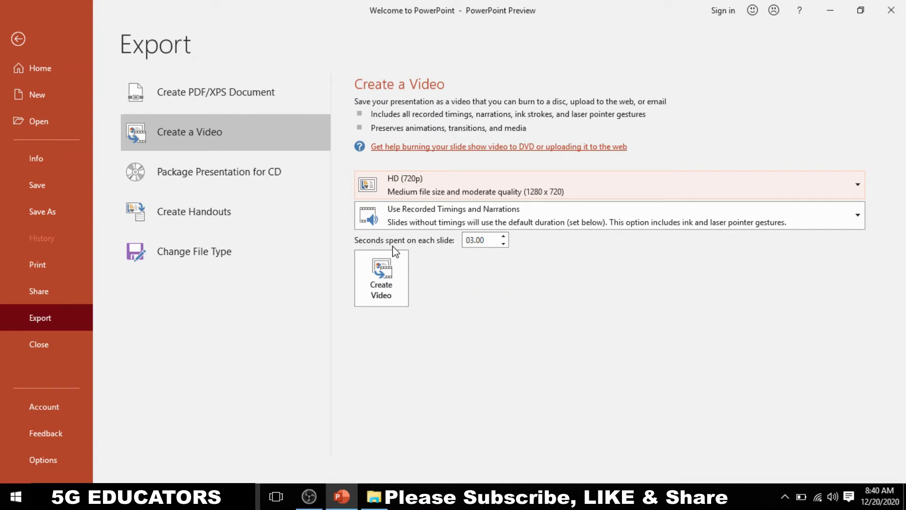
double_click(488, 245)
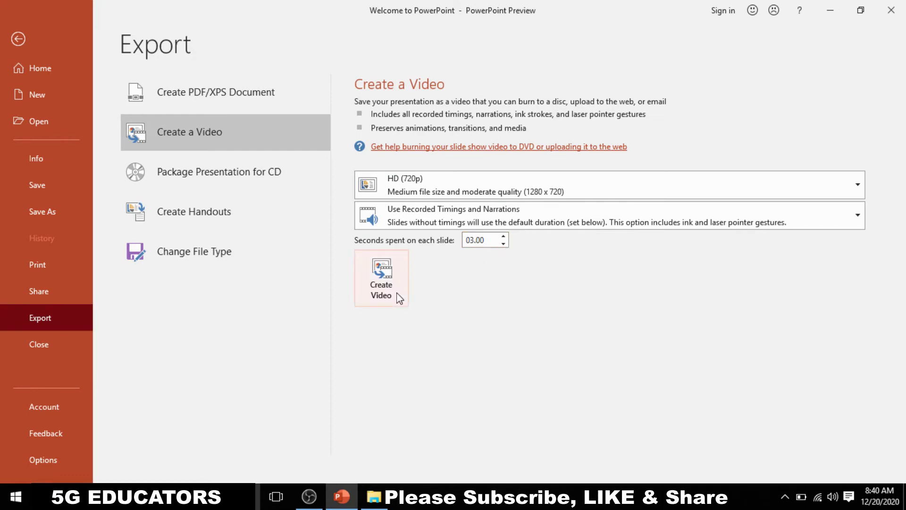
click(381, 283)
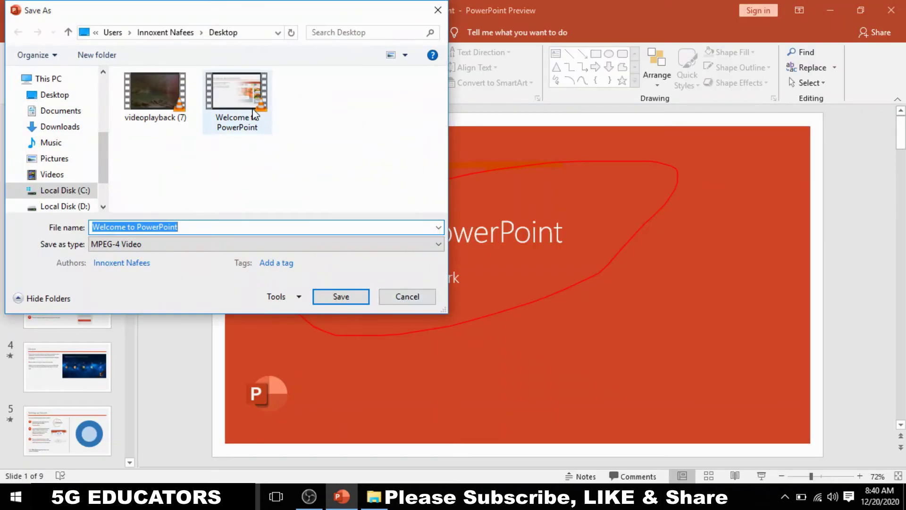
Save the video as MPEG-4 file 'nafeeeeees' on the Desktop
click(255, 114)
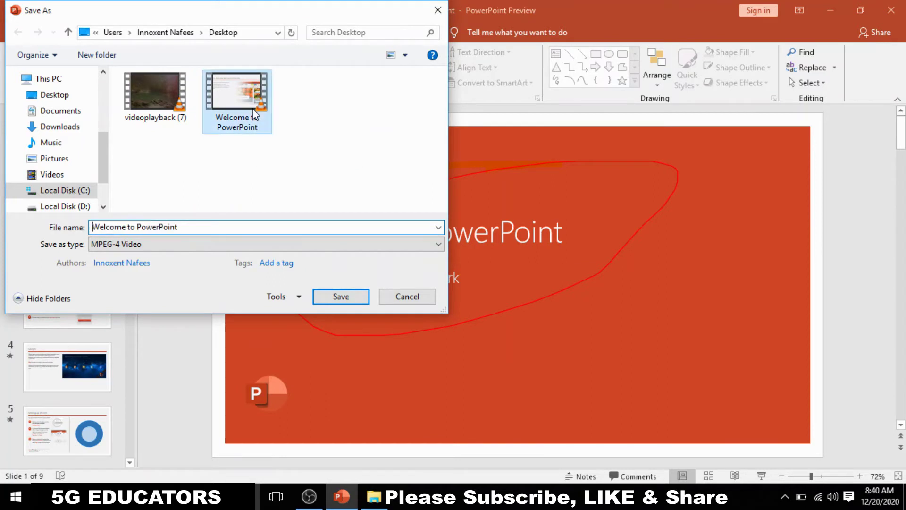
click(195, 226)
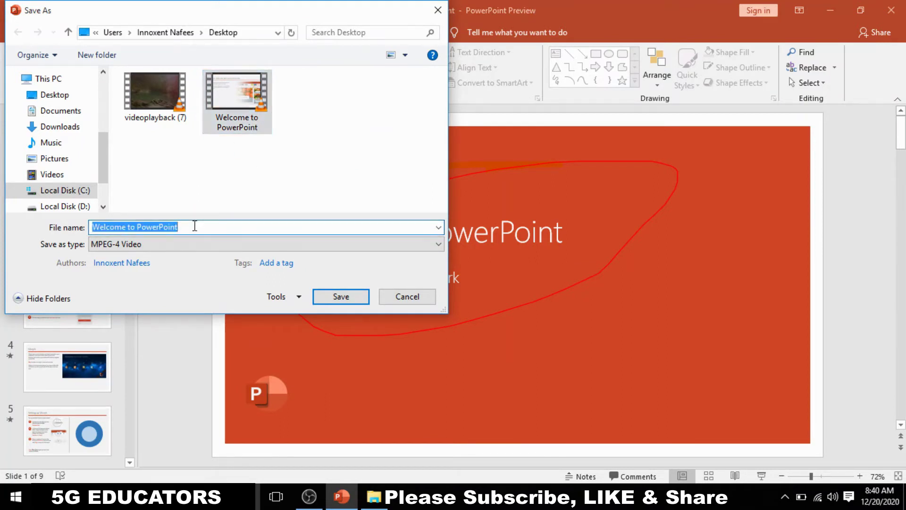
text(nafeeeeees)
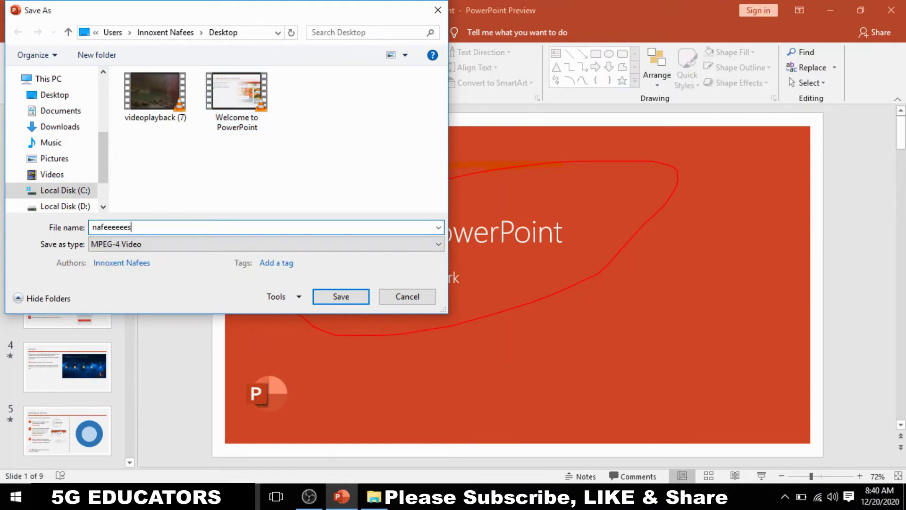
click(354, 299)
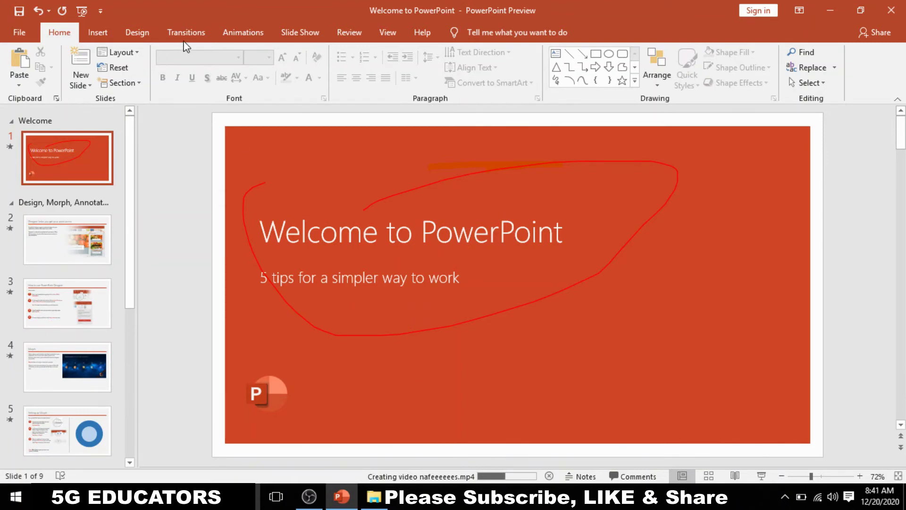
Play nafeeeeees.mp4 in VLC, toggle fullscreen on and off, then close VLC
click(315, 29)
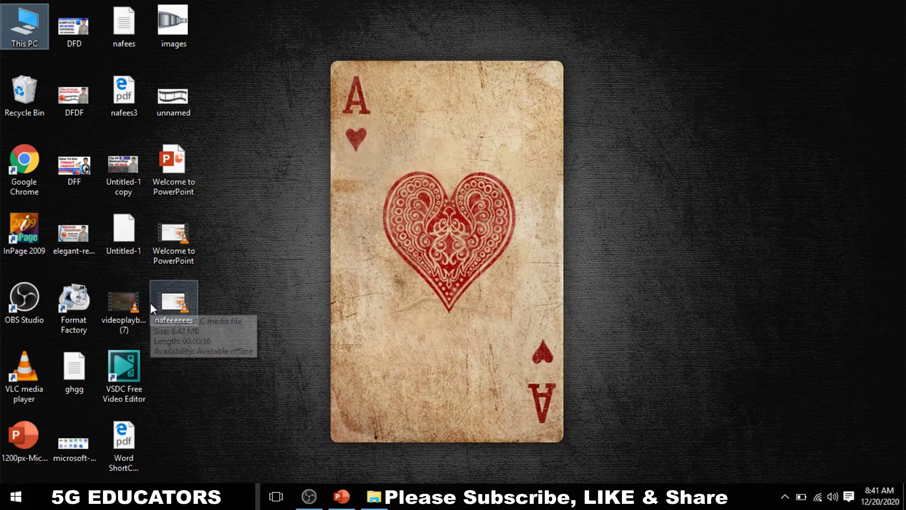
double_click(181, 310)
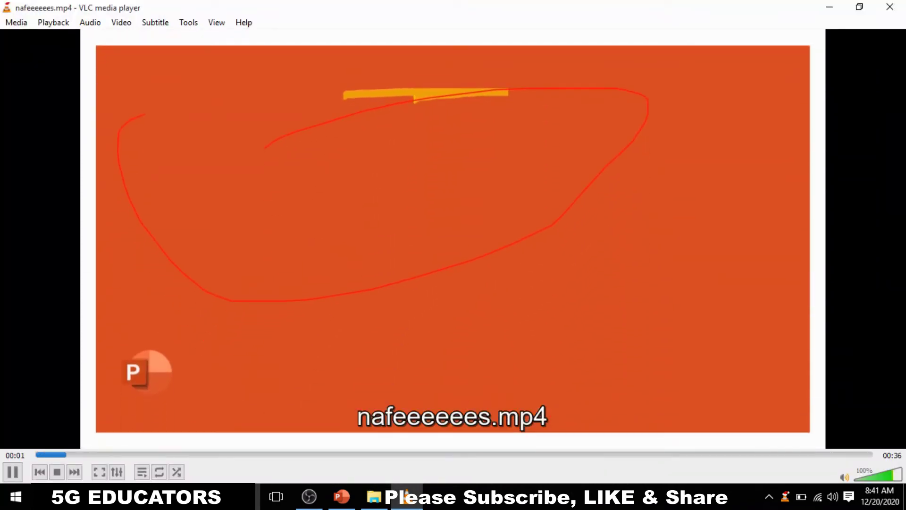
double_click(499, 214)
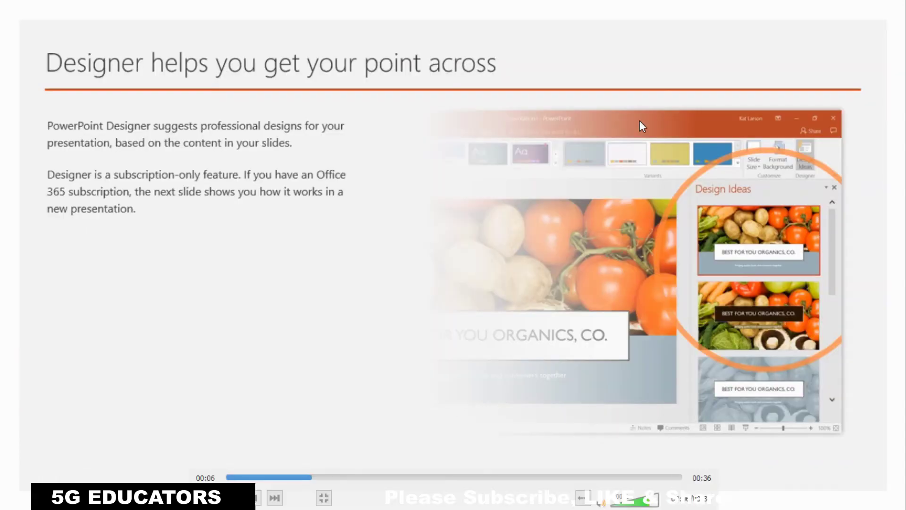
double_click(639, 120)
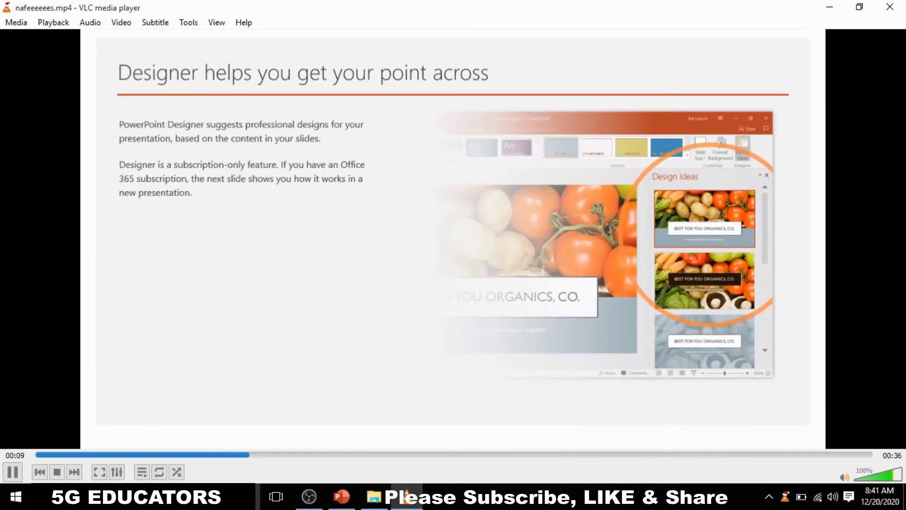
click(890, 6)
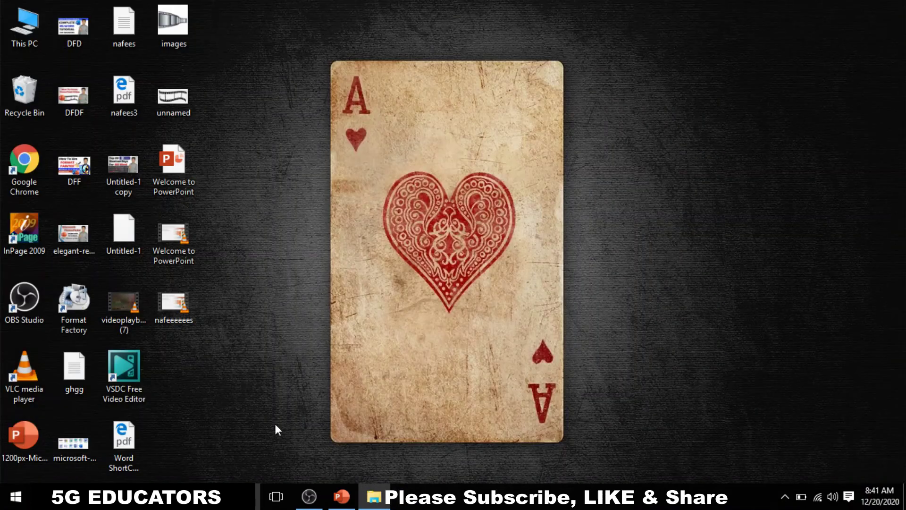
Bring PowerPoint back, open the slide show recorder and check the microphone setting
click(338, 506)
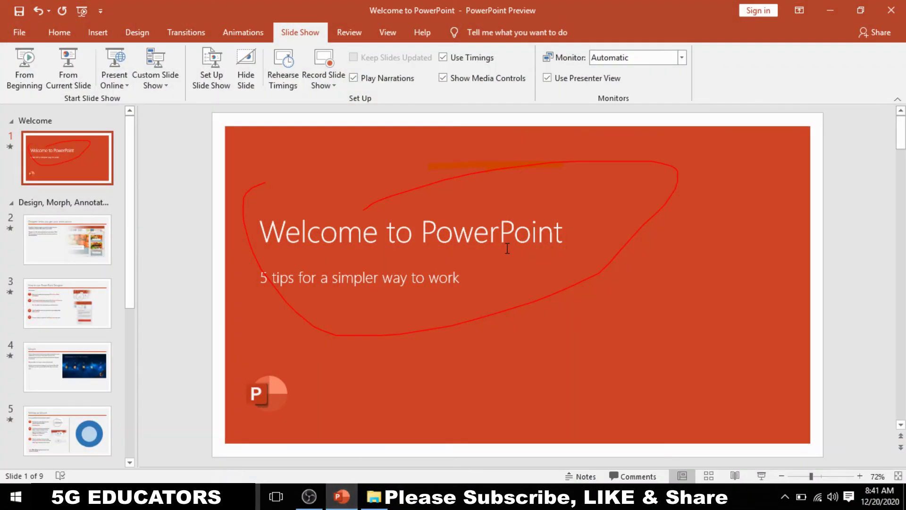
click(324, 67)
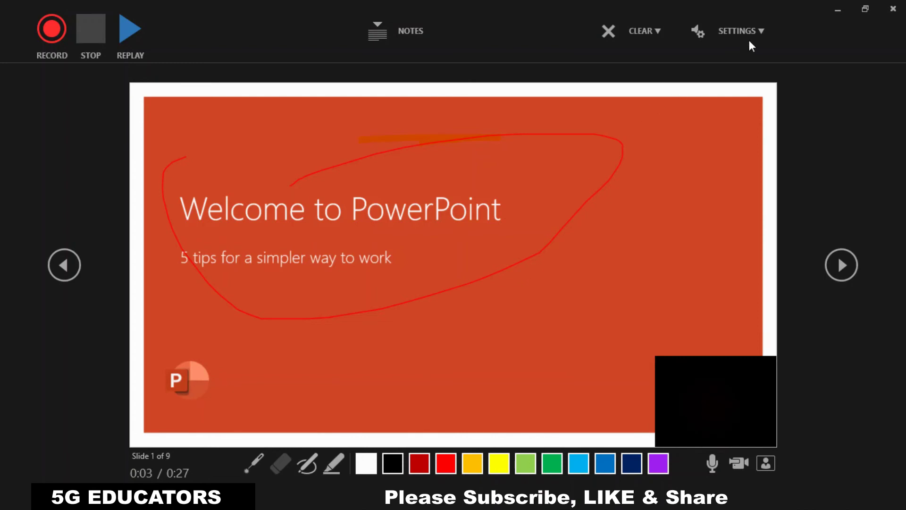
click(762, 30)
mouse_move(782, 71)
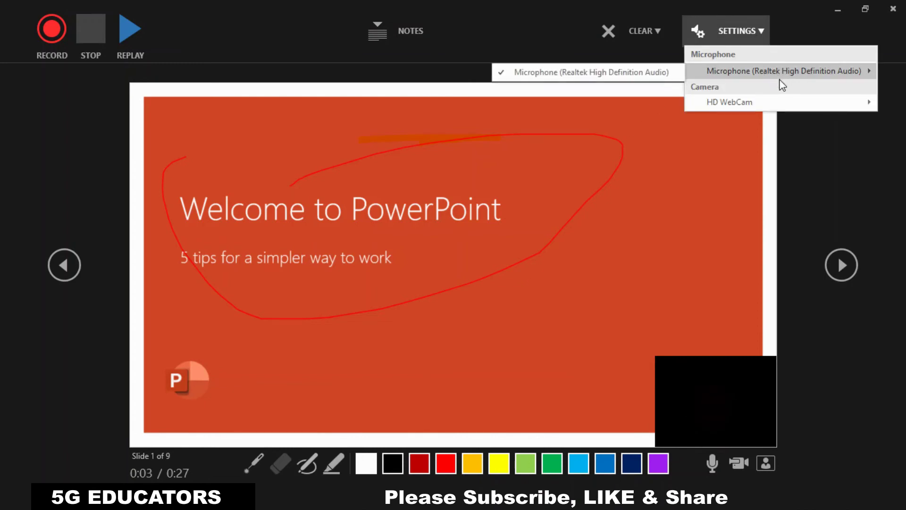
click(802, 122)
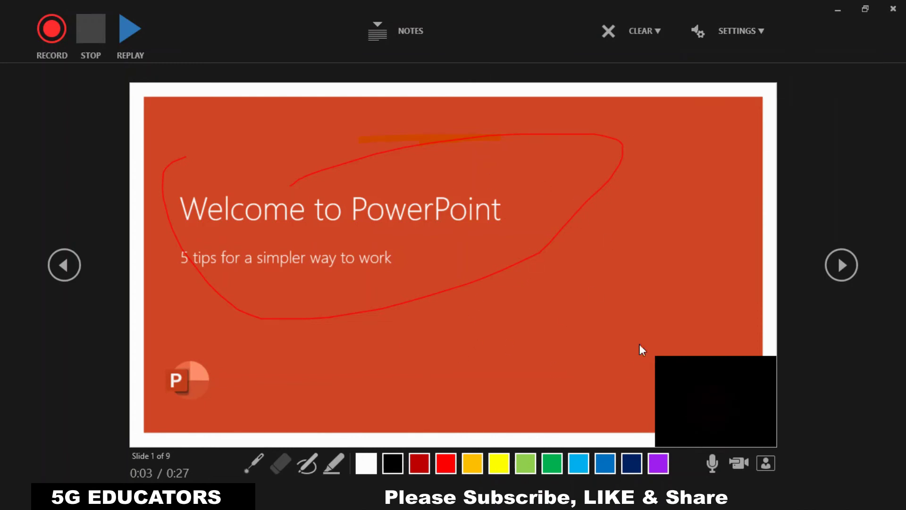
Record slide 1's title and subtitle reveals and the Designer slide, then stop recording
click(47, 39)
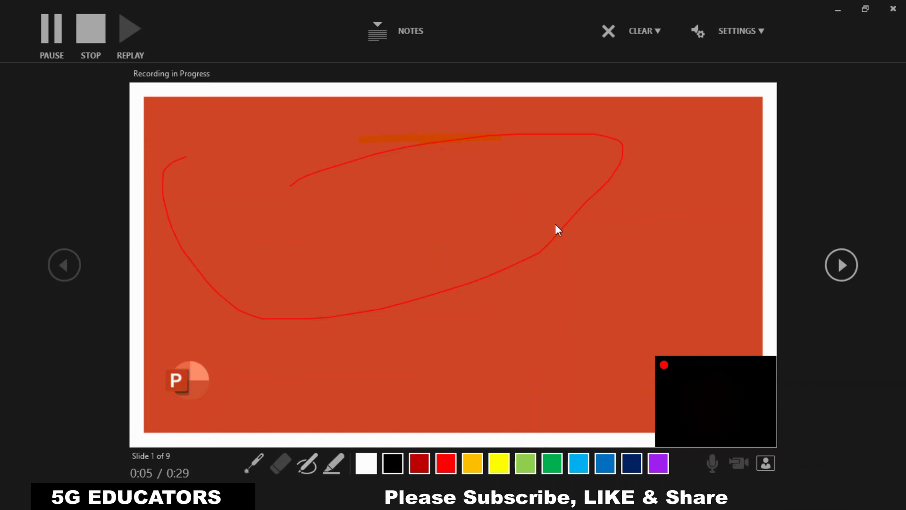
click(840, 266)
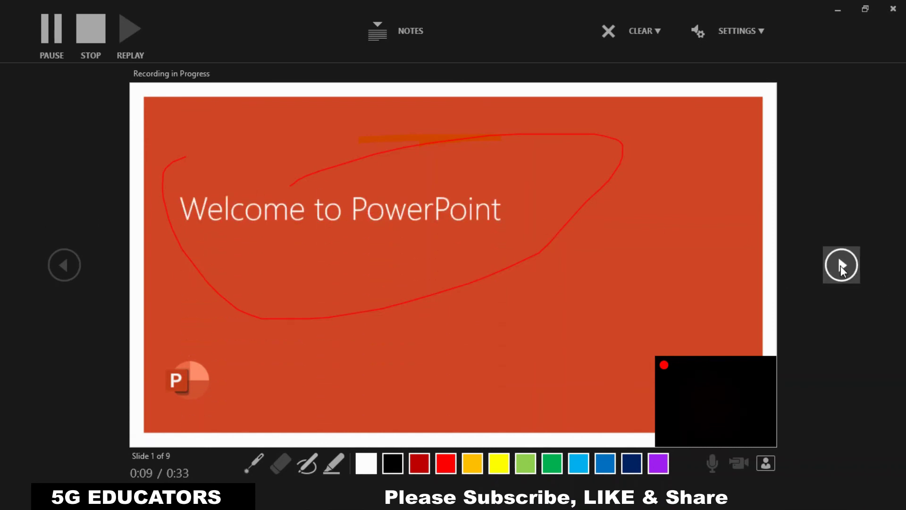
click(840, 265)
click(839, 265)
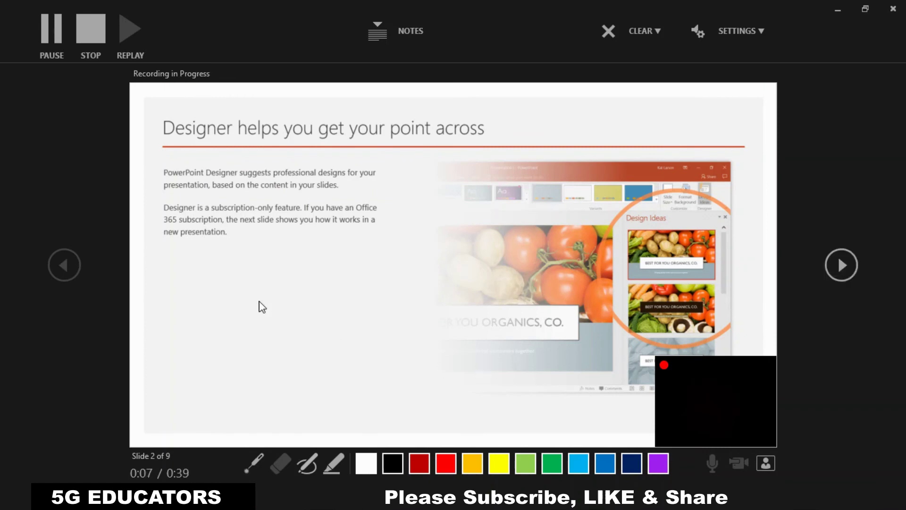
click(84, 41)
key(Escape)
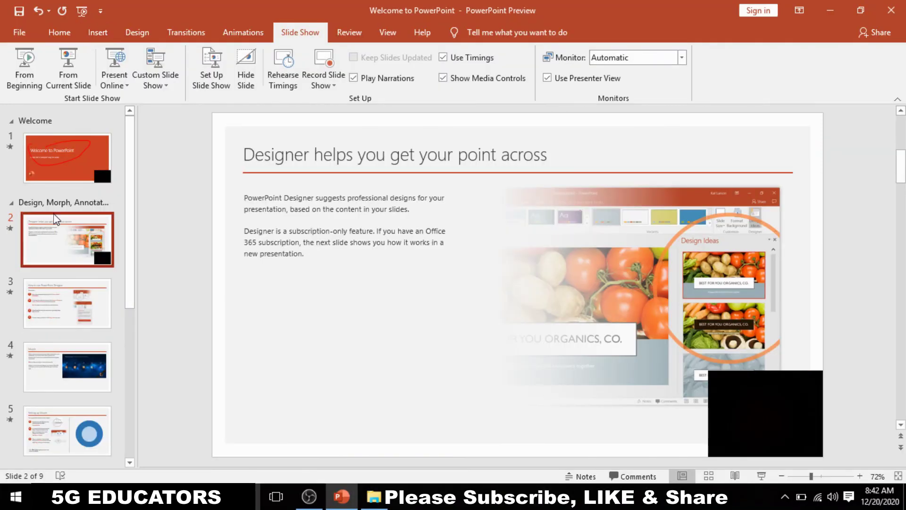
Select slide 1, look over the File Export choices, and return to editing the Welcome slide
click(70, 156)
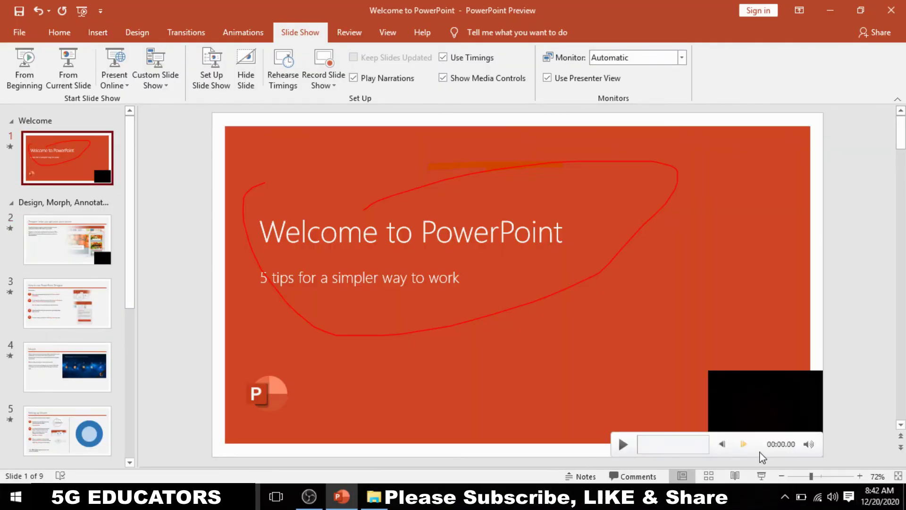
mouse_move(764, 401)
click(19, 33)
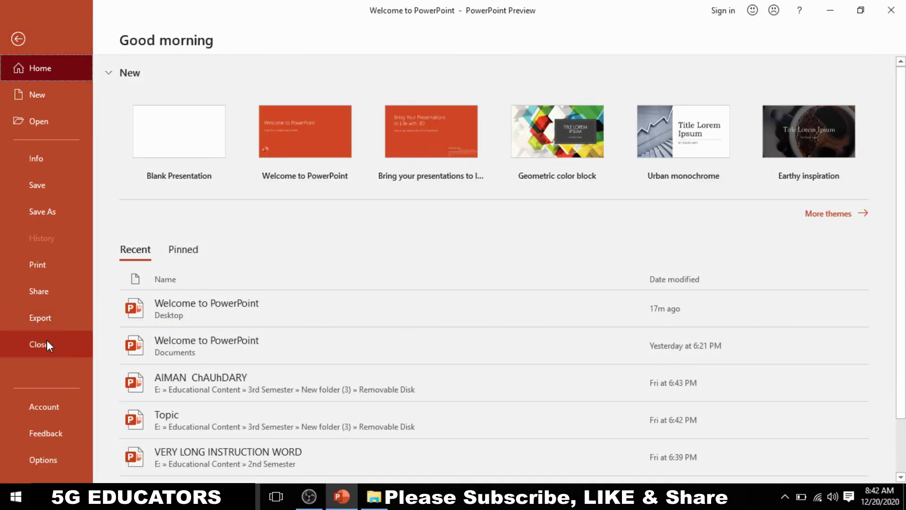
click(47, 318)
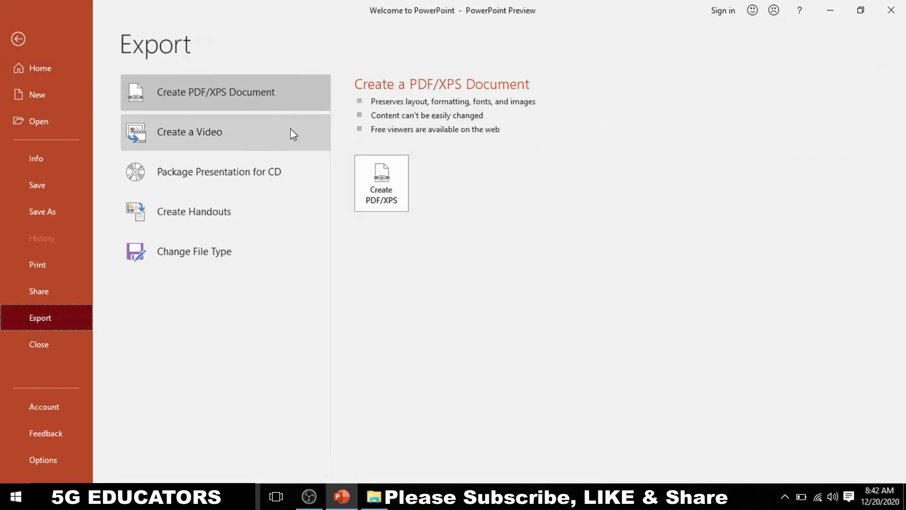
click(79, 79)
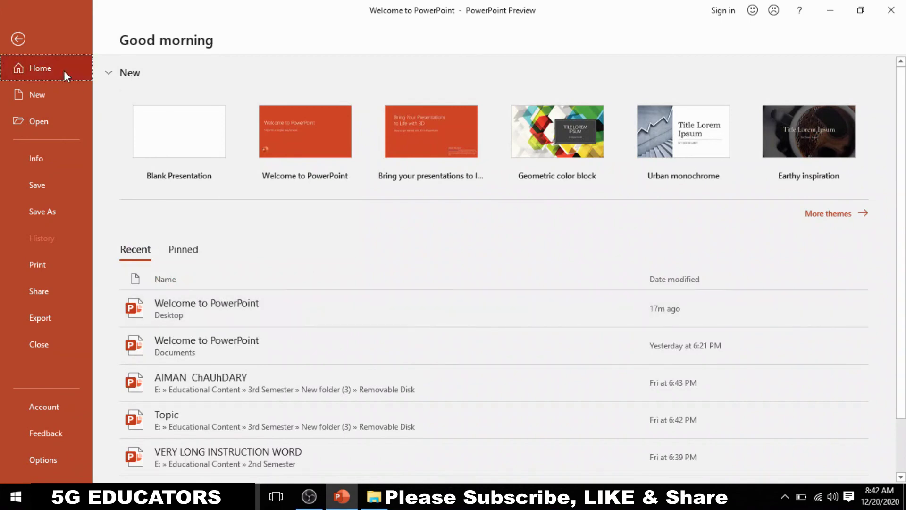
click(19, 39)
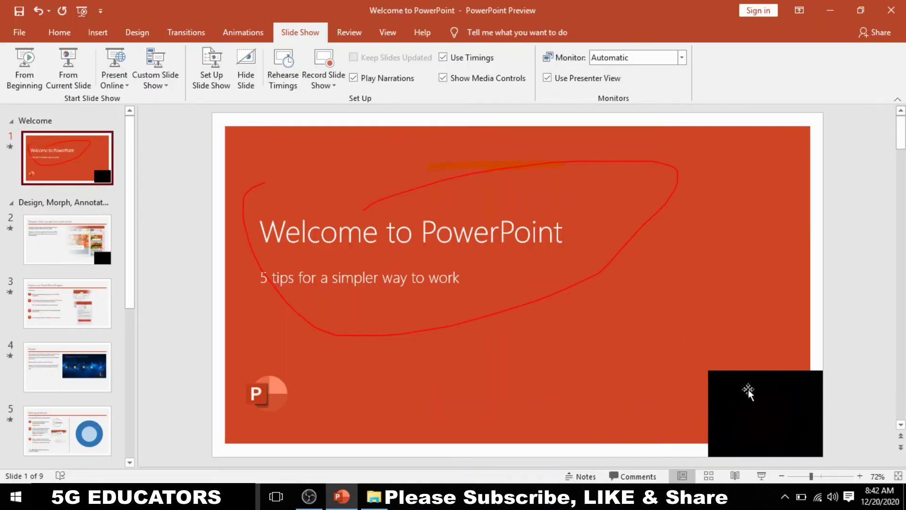
click(857, 222)
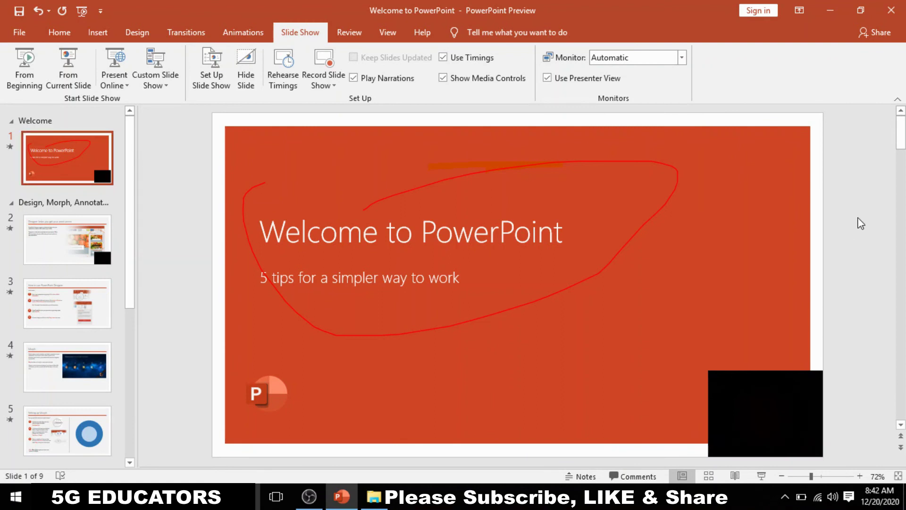